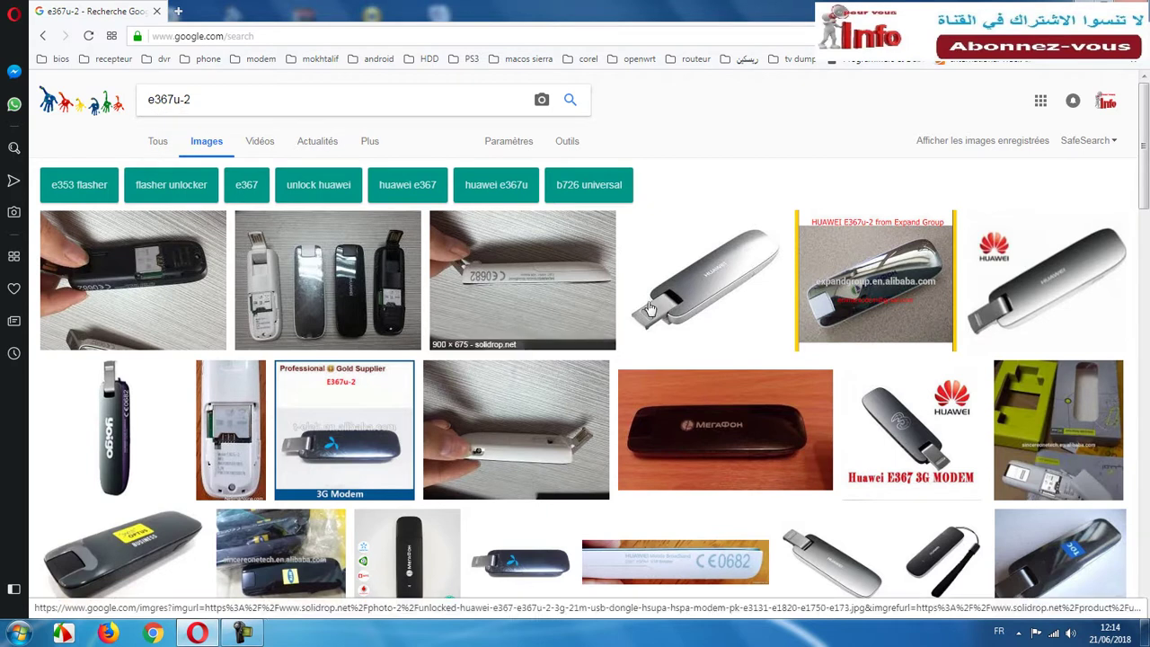
Preview a dark E367u-2 modem photo in Google Images, then minimize Opera to the desktop.
scroll(500, 533, down, 1)
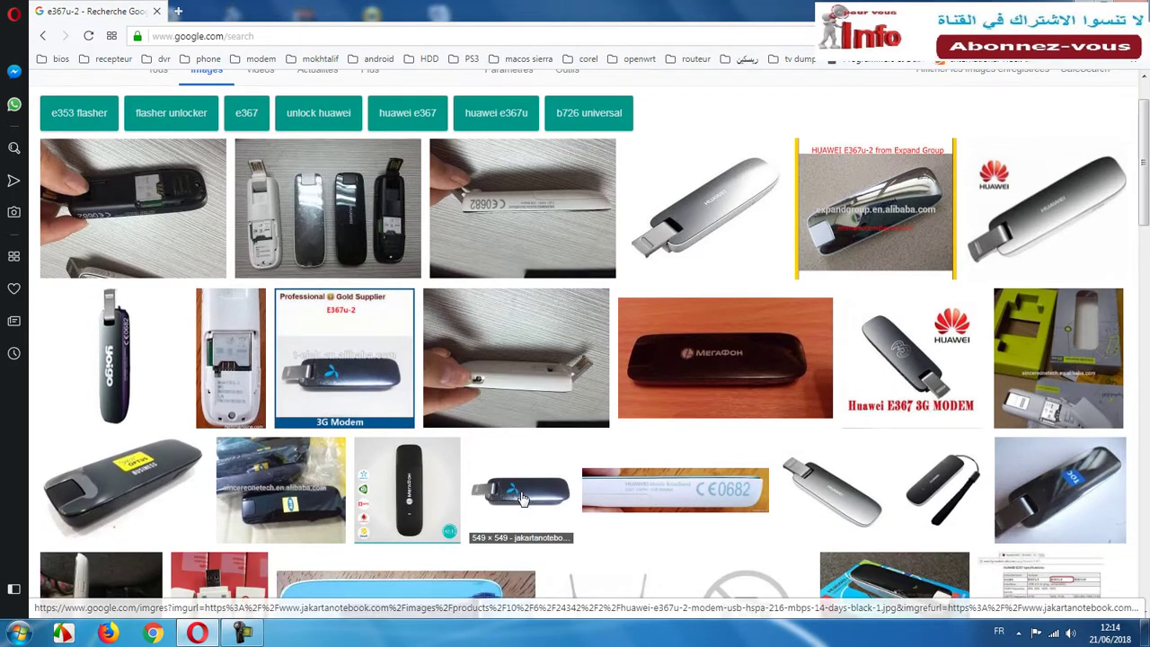
click(512, 495)
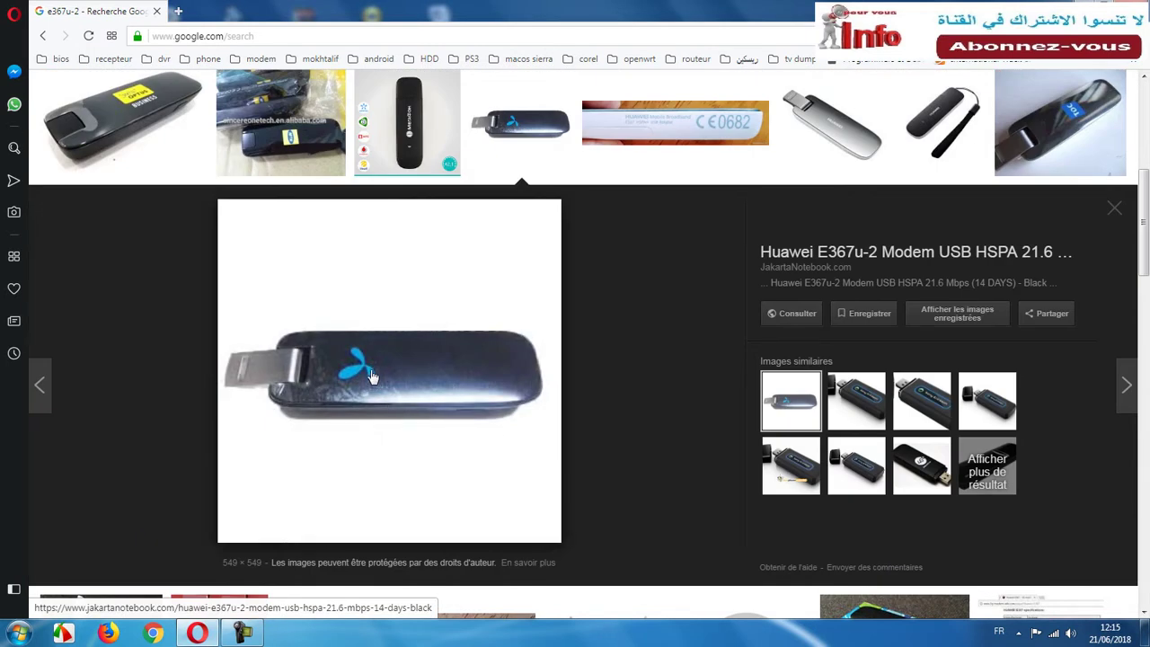
click(1119, 210)
key(super+d)
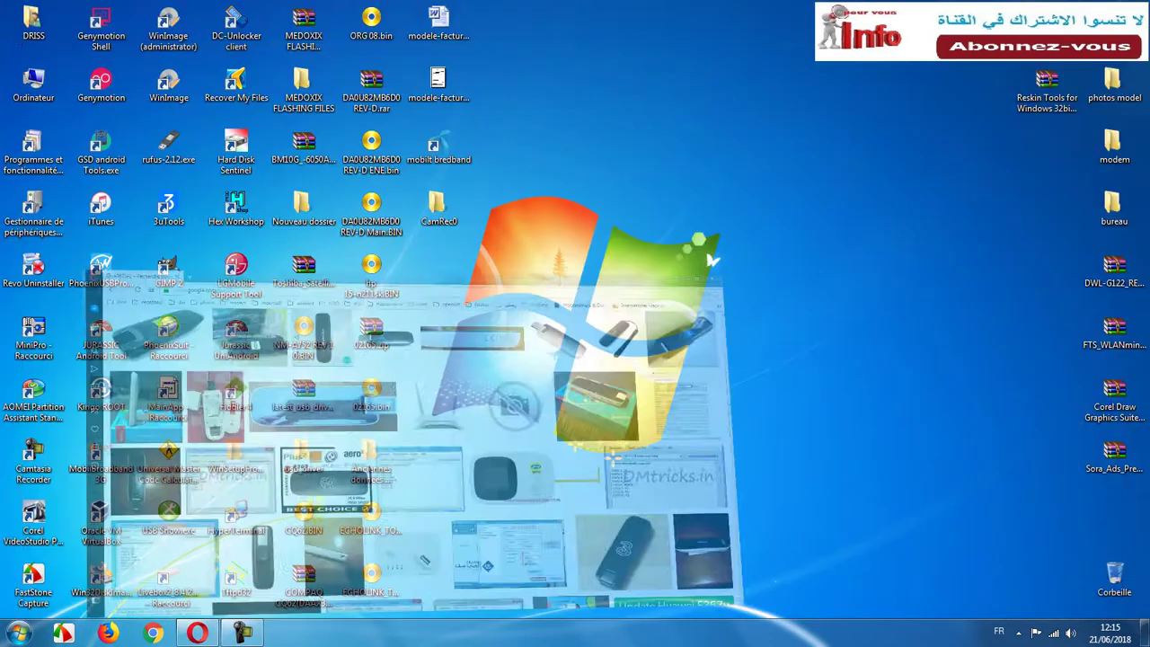
click(439, 155)
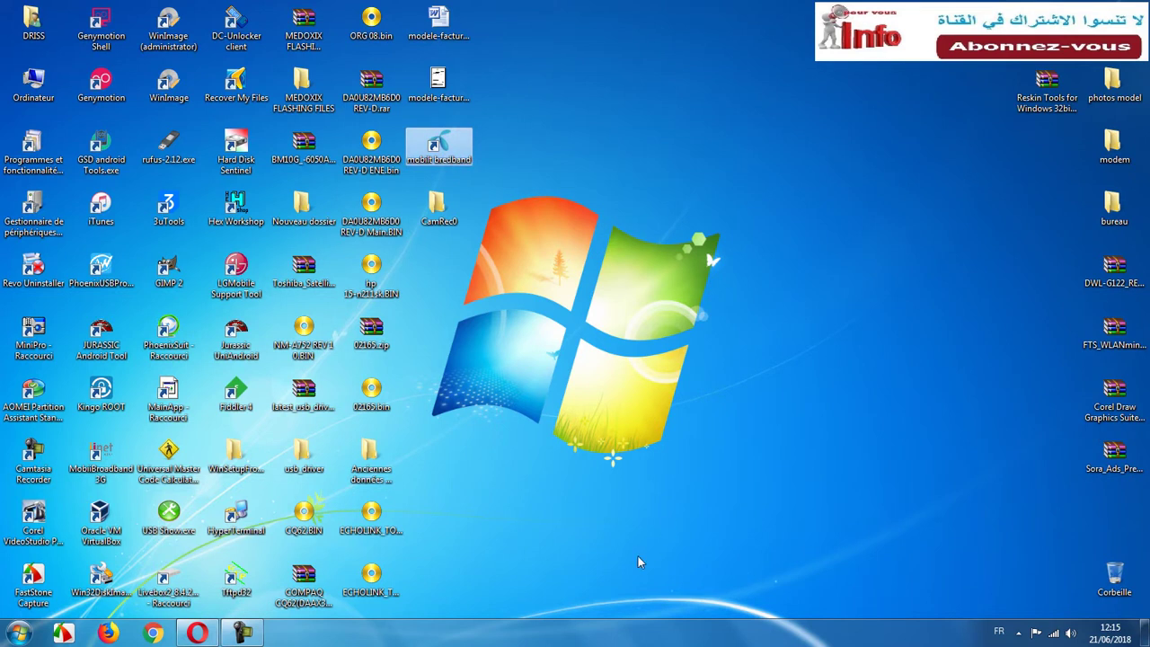
click(480, 159)
click(444, 149)
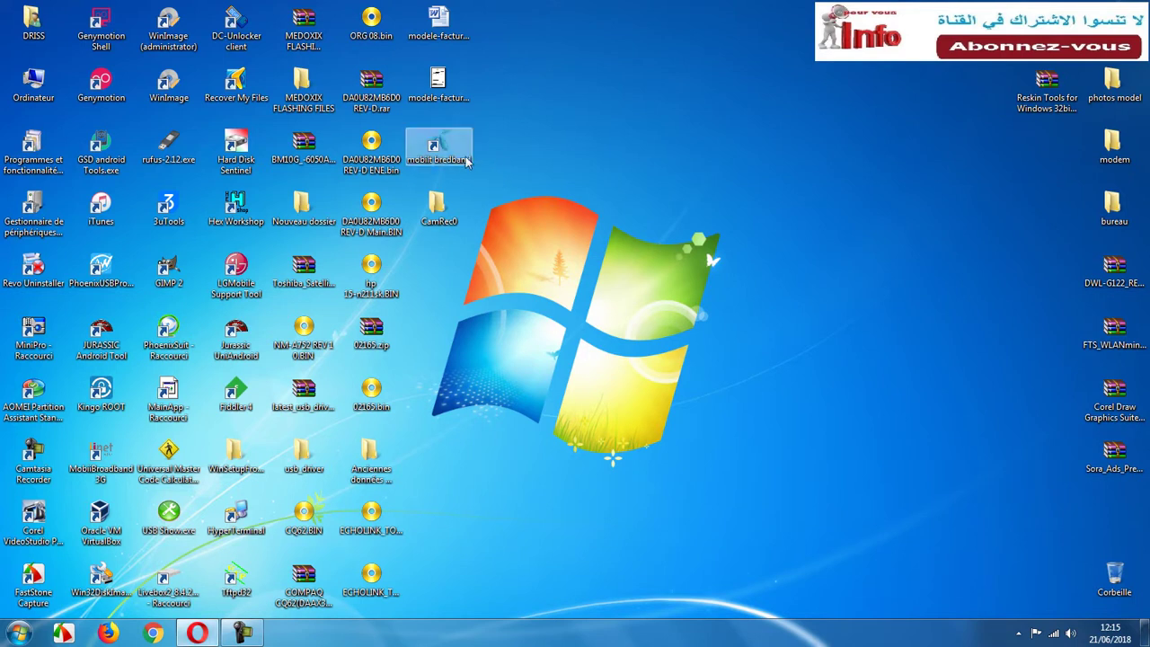
double_click(443, 150)
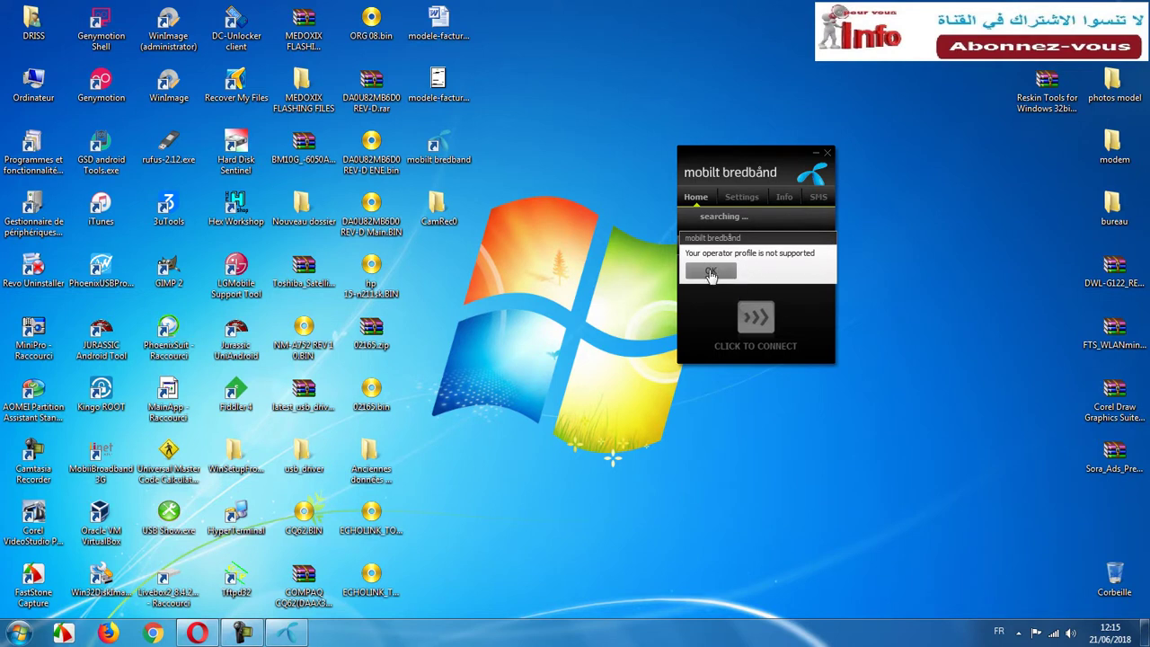
click(709, 273)
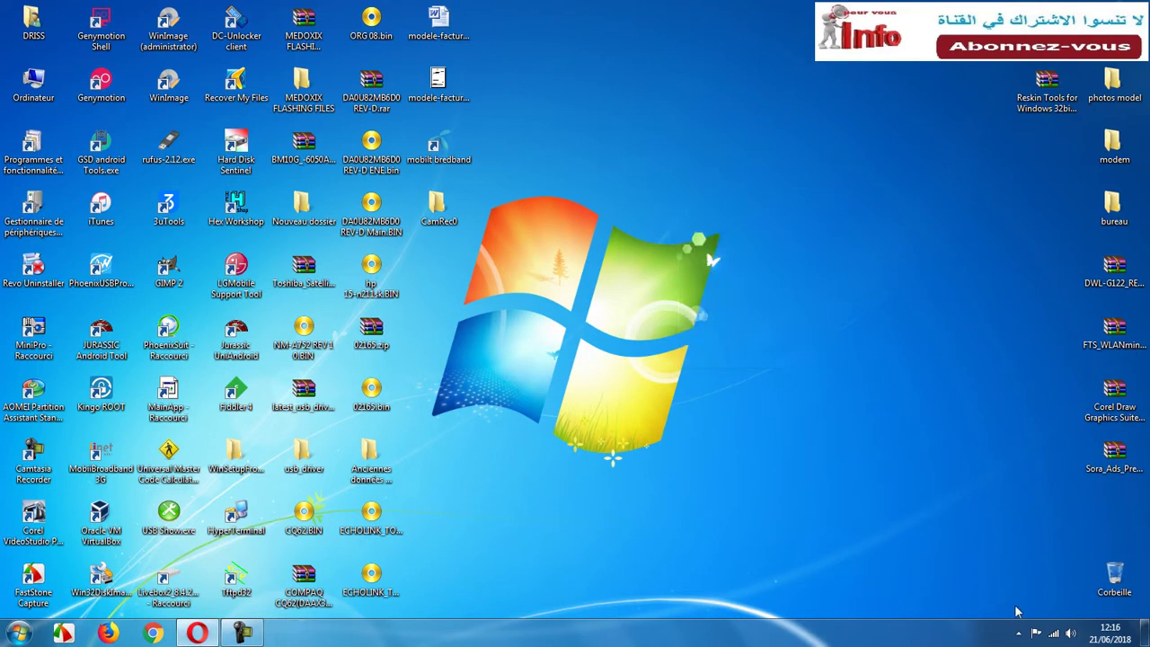
click(1018, 632)
Close the hidden tray icons and launch MobiiBroadband 3G, which asks for the unlock code.
click(438, 148)
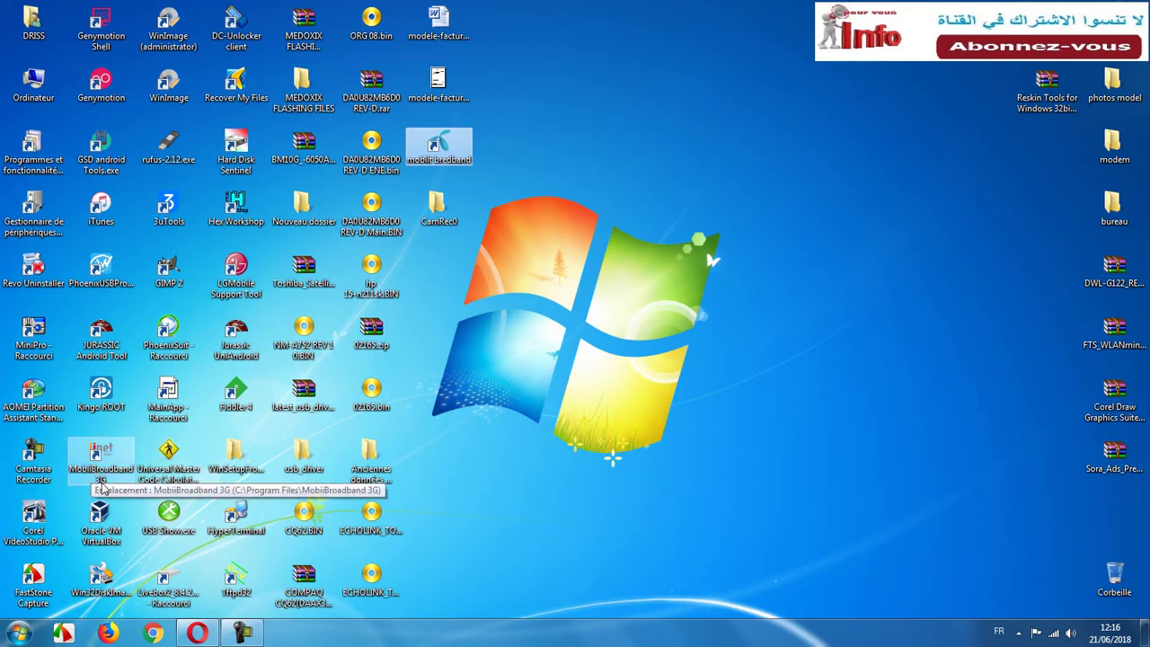
double_click(109, 462)
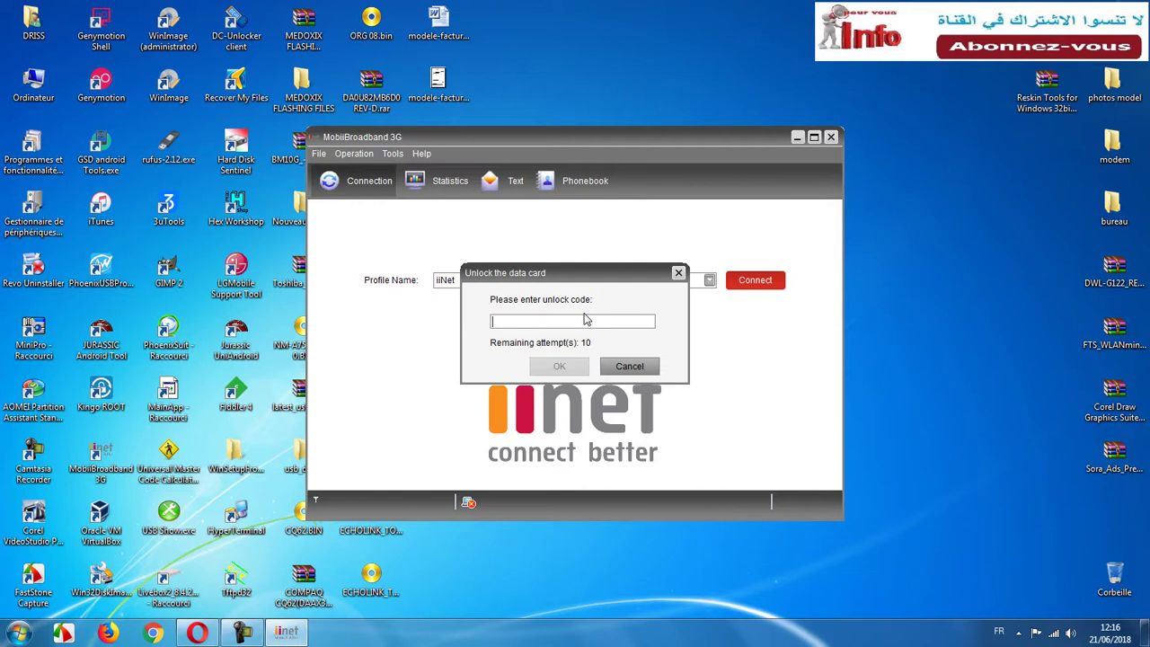
In a new Opera tab, open the Huawei New Algo calculator from the modem bookmarks.
click(199, 632)
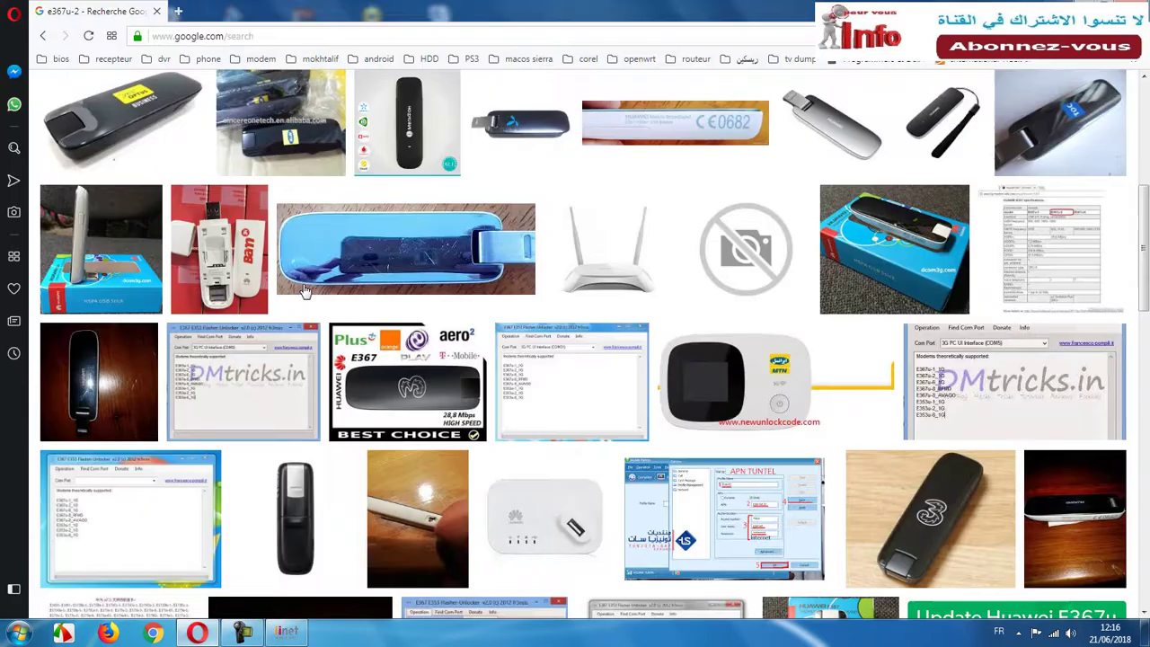
click(178, 10)
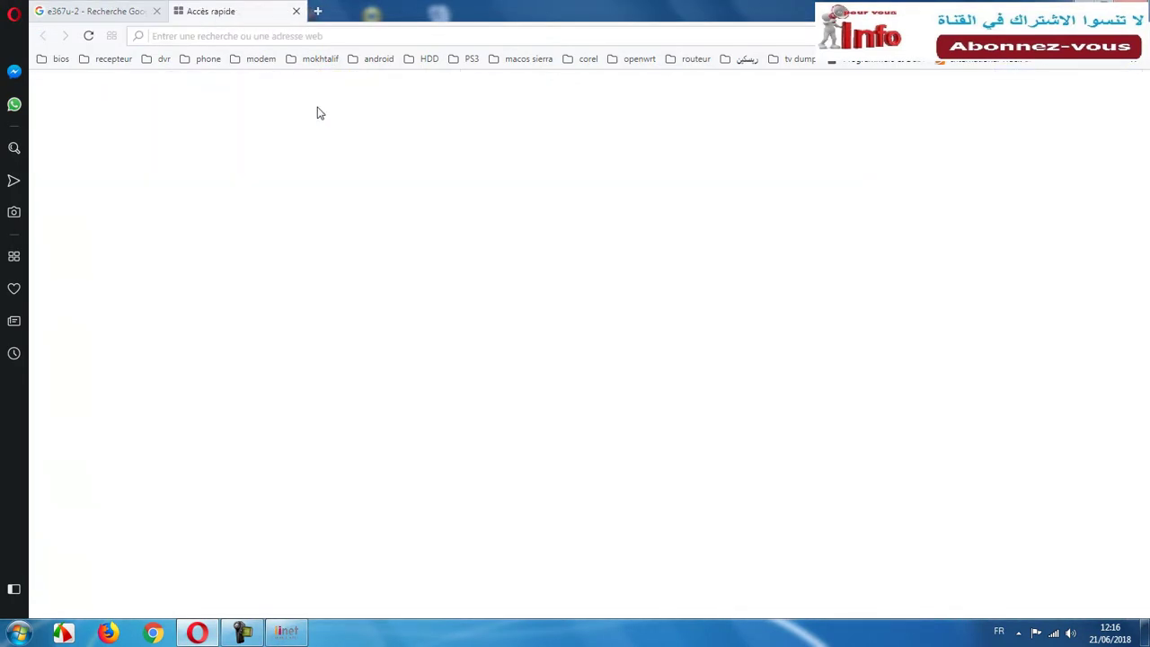
click(260, 58)
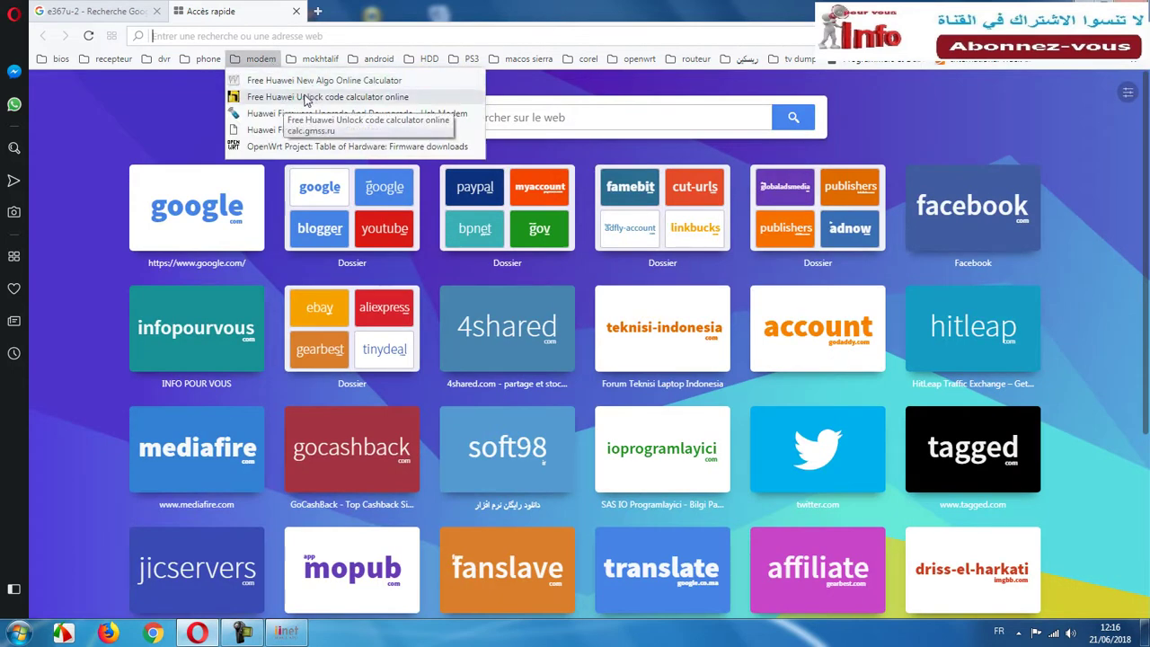
right_click(306, 92)
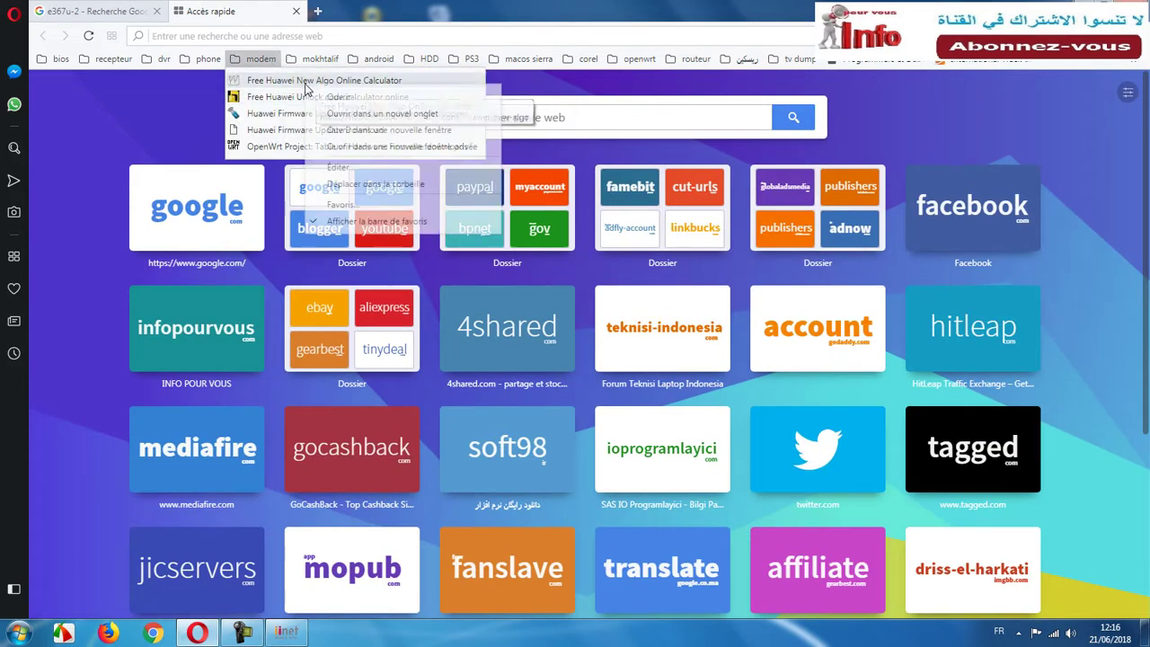
click(359, 113)
Open the Huawei unlock code calculator bookmark in another tab, then view the New Algo tab.
click(261, 58)
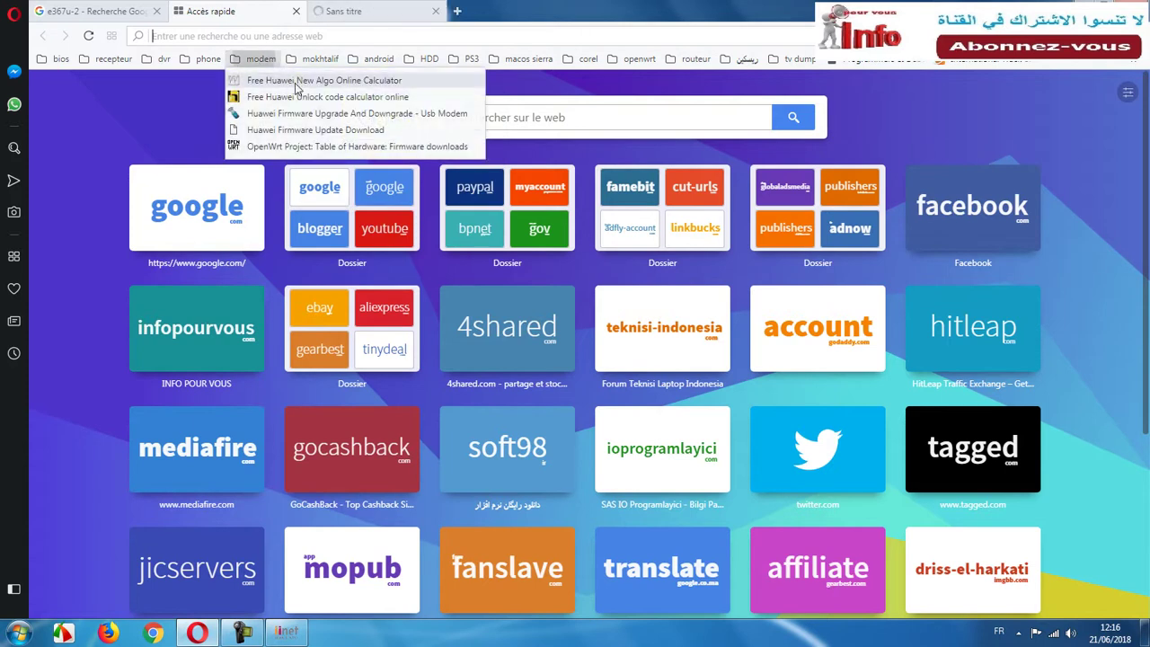
right_click(299, 97)
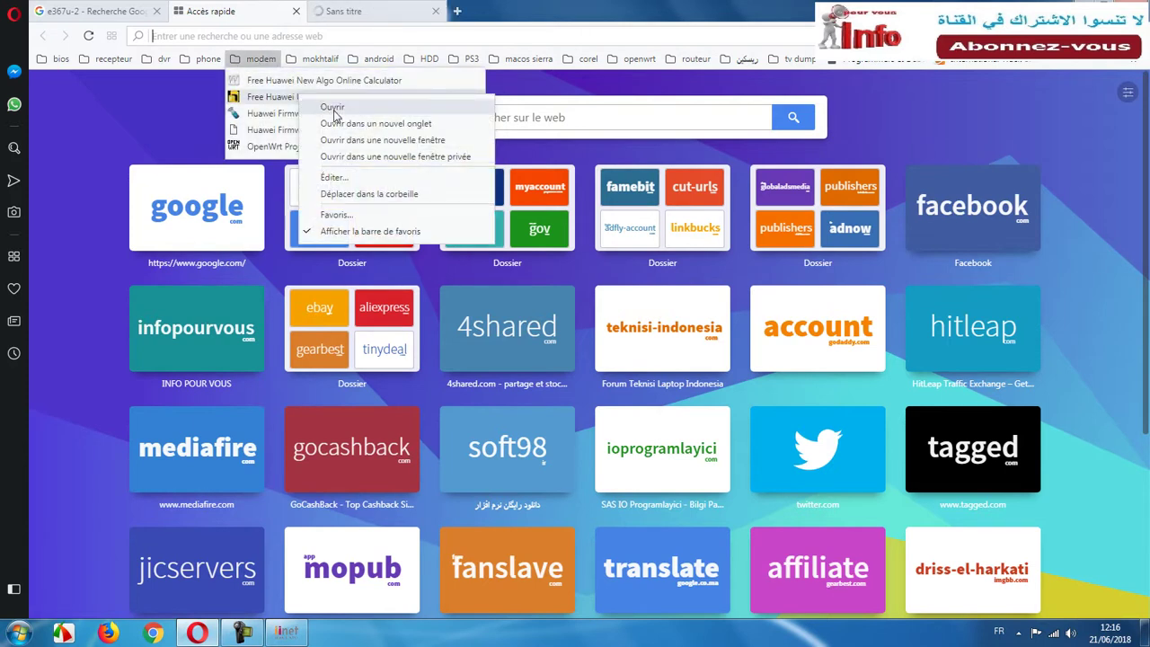
click(360, 123)
click(368, 13)
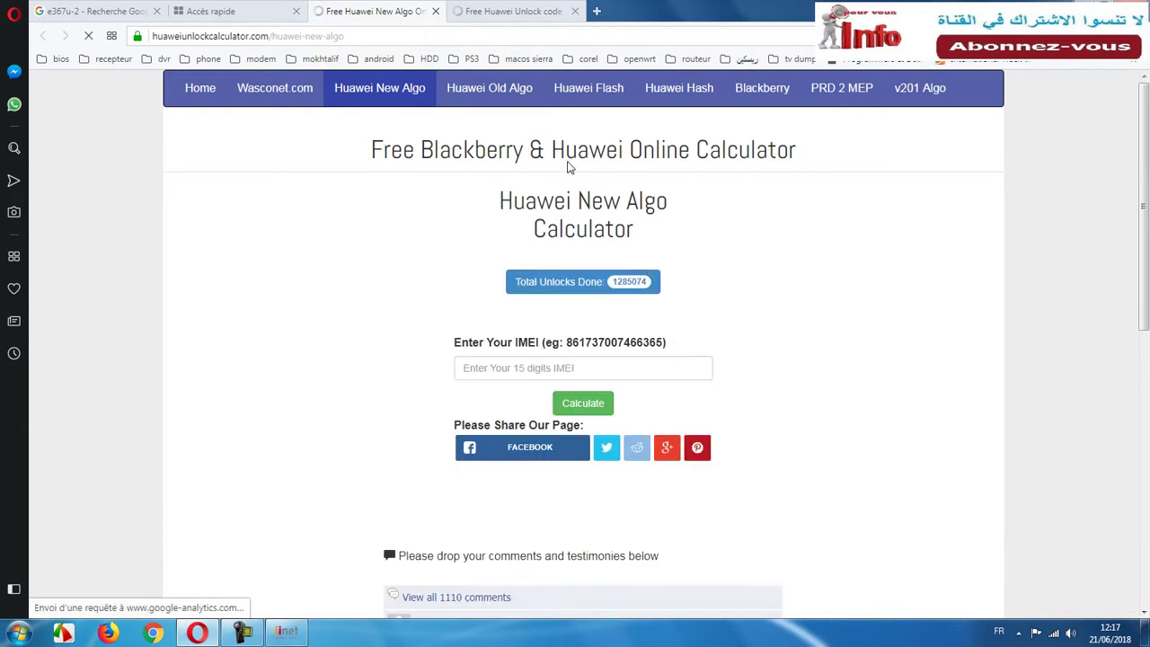
Enter the modem's 15-digit IMEI in the calc.gmss.ru calculator and calculate the unlock codes.
click(518, 12)
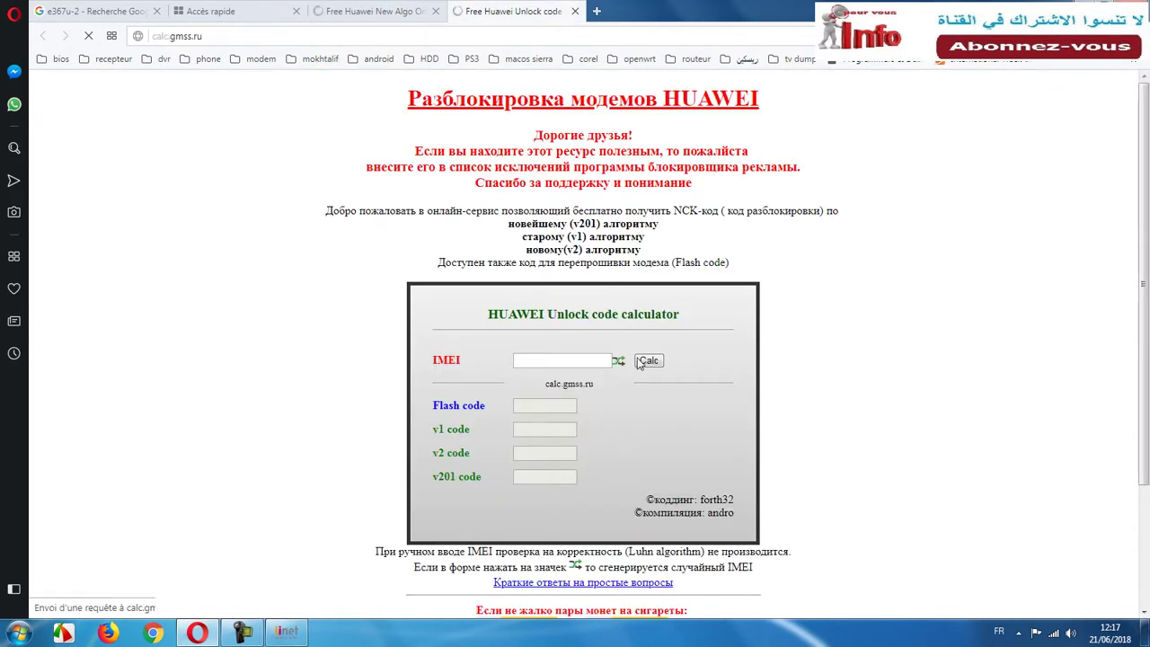
click(372, 11)
click(512, 11)
click(569, 362)
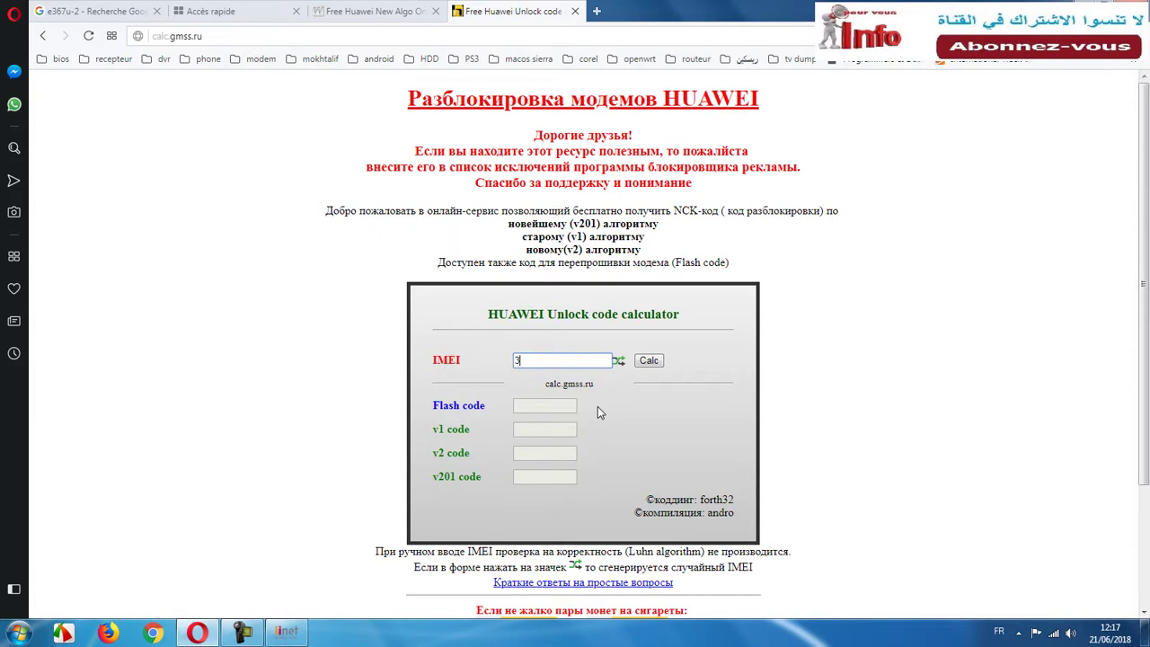
click(648, 360)
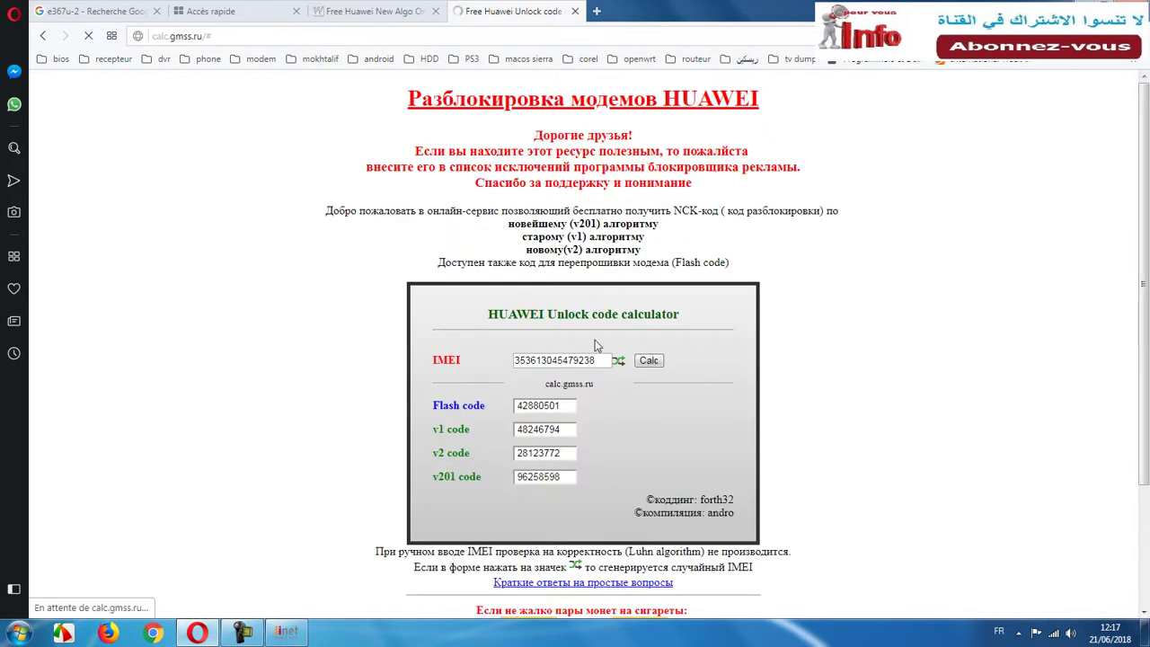
Try selecting the calculated Flash, v1, v2 and v201 unlock codes.
drag(568, 409, 521, 406)
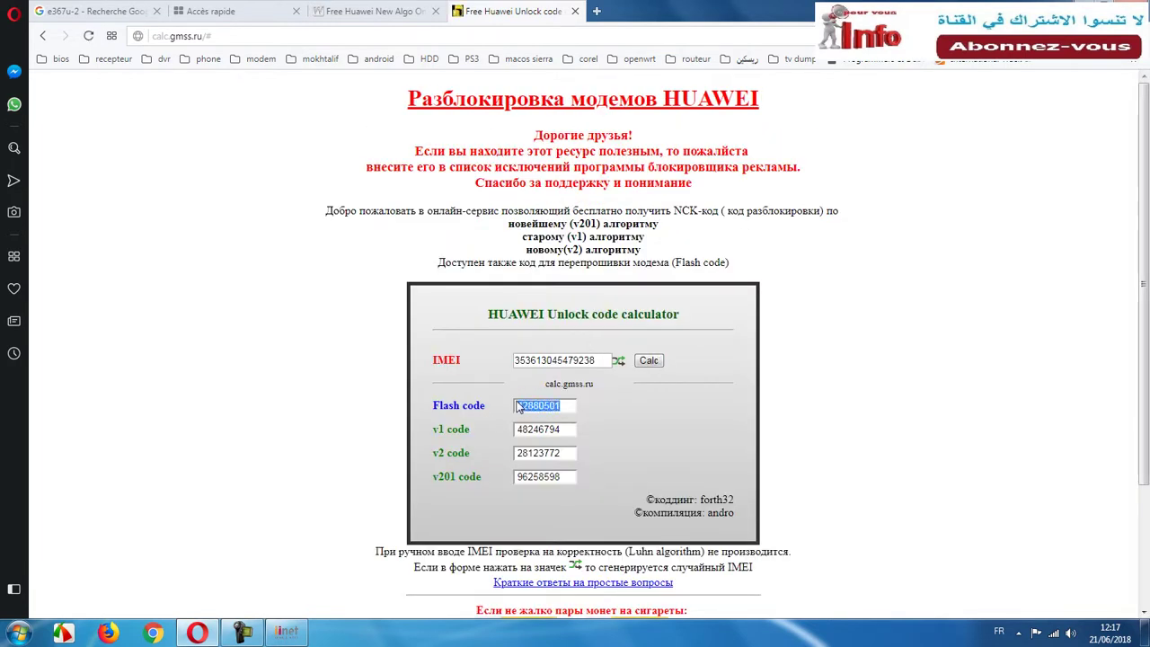
click(533, 380)
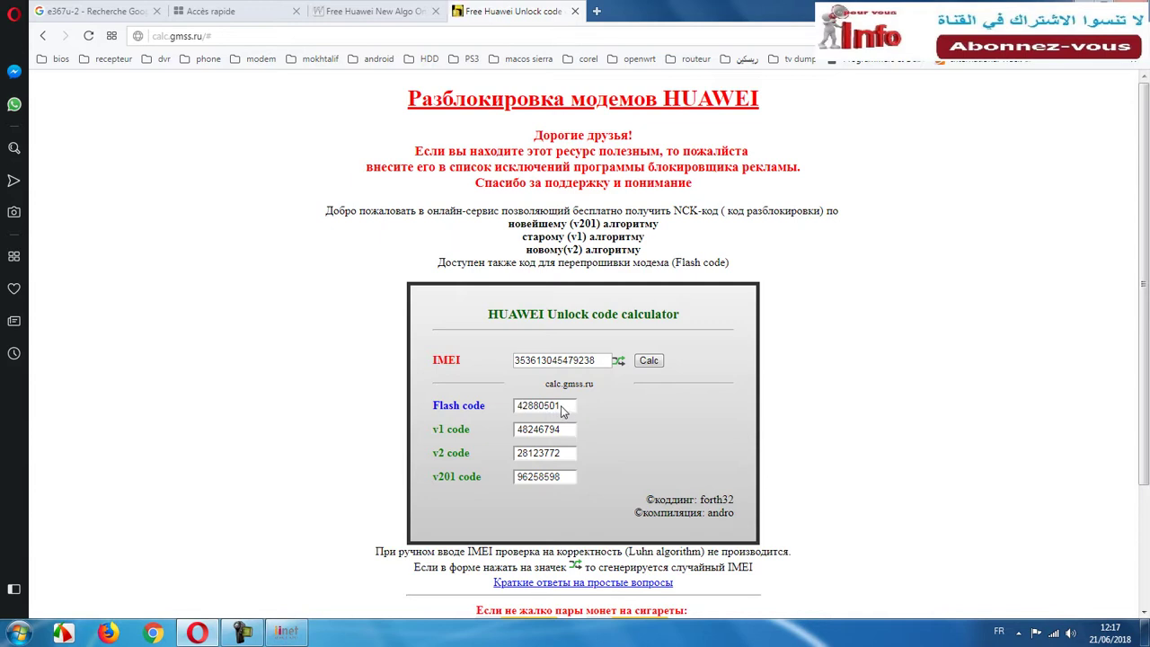
drag(560, 405, 452, 447)
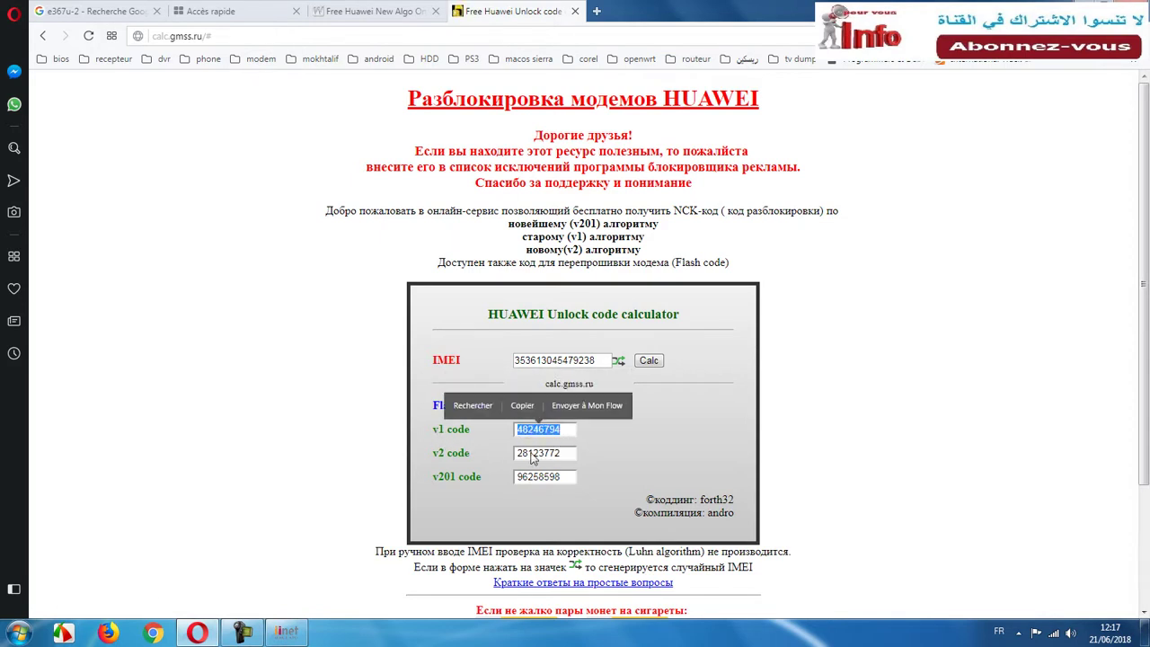
click(565, 453)
drag(564, 453, 448, 460)
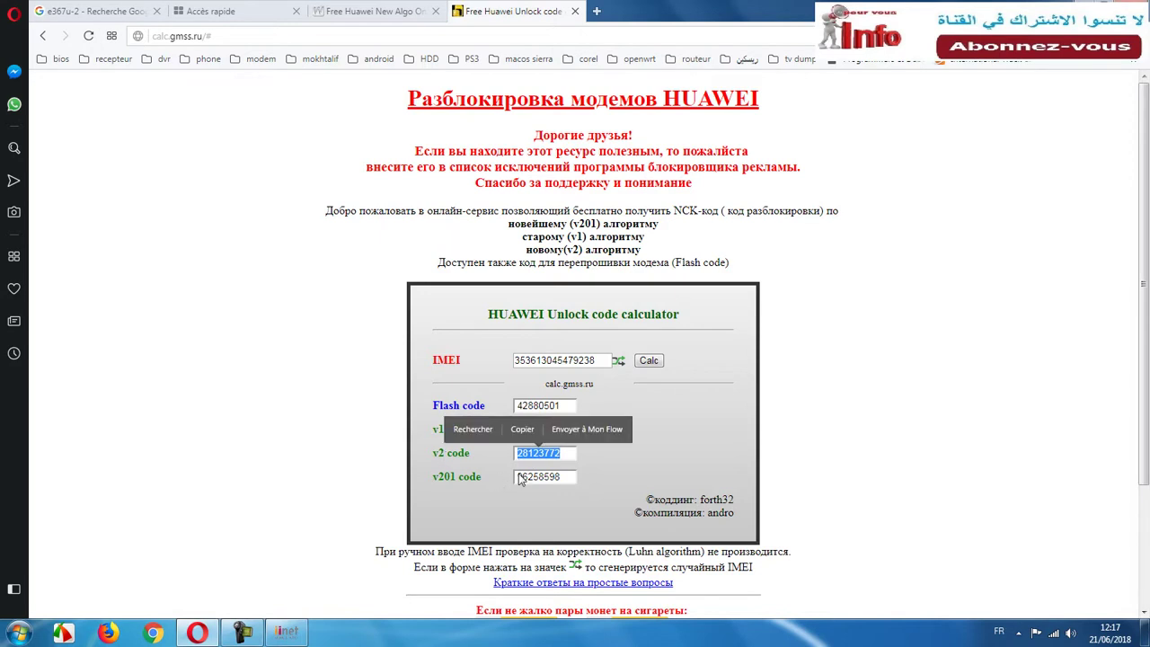
drag(559, 479, 449, 491)
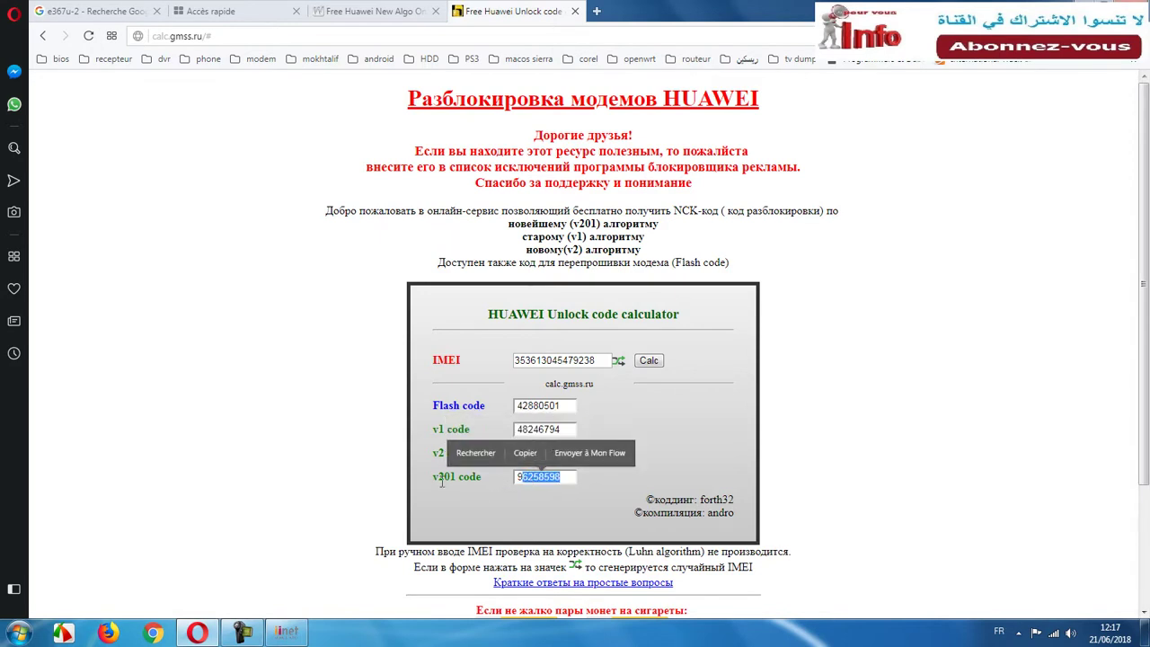
click(564, 480)
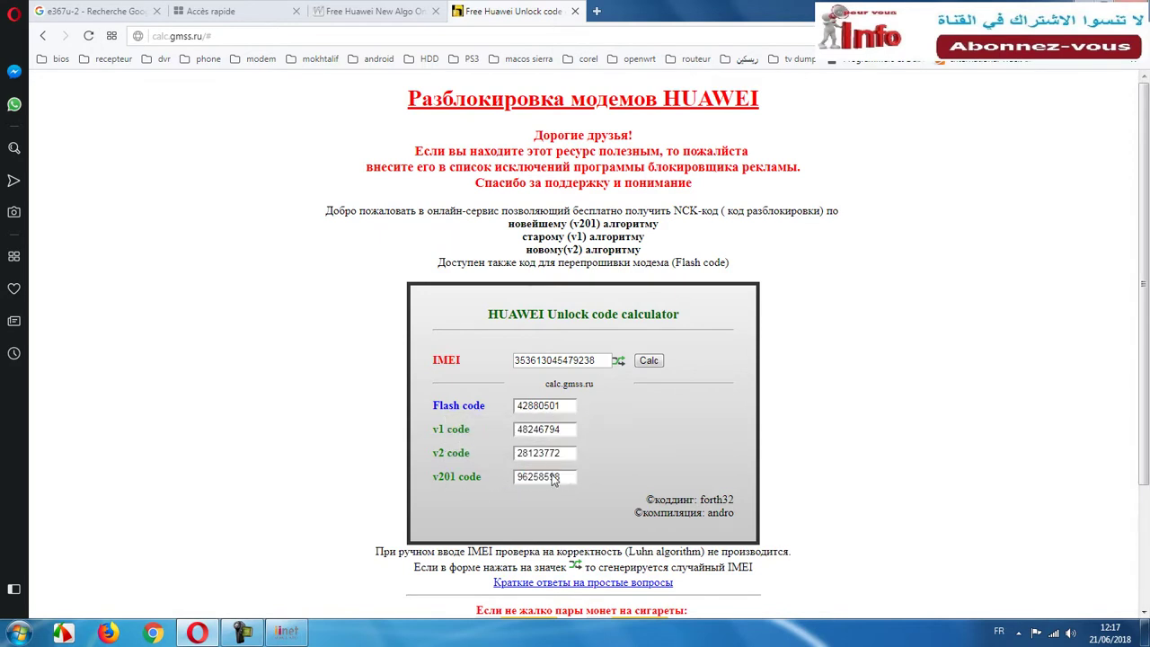
Select the v2 unlock code and copy it with Copier.
drag(561, 456, 526, 468)
click(557, 456)
drag(557, 455, 520, 459)
click(522, 428)
click(554, 458)
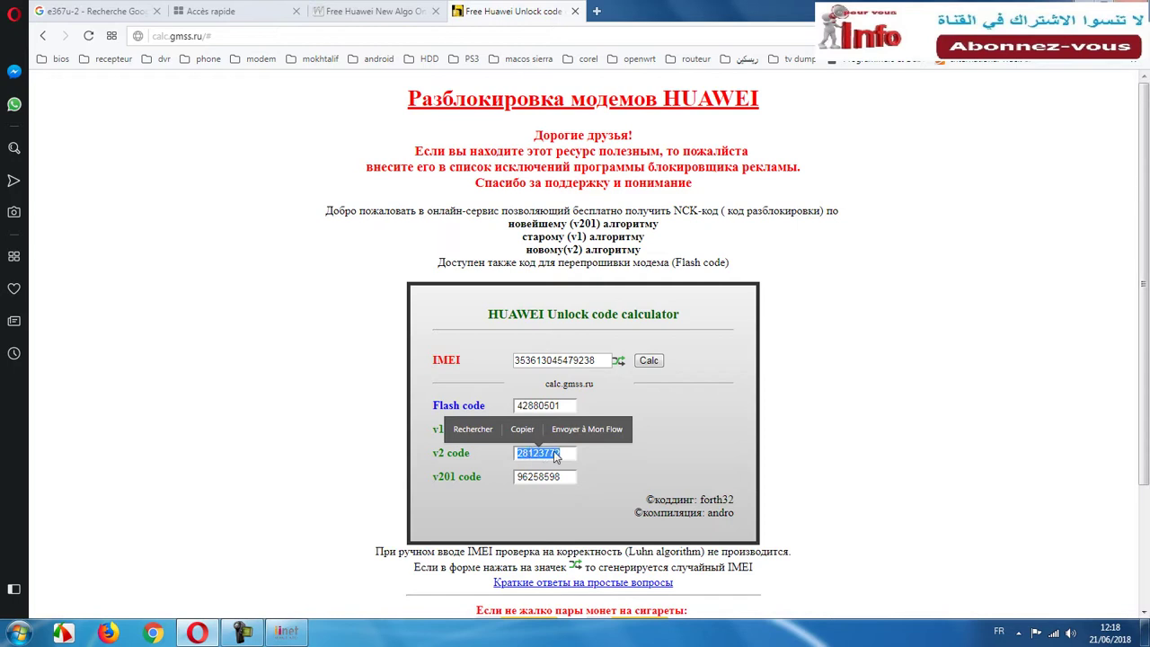
click(522, 430)
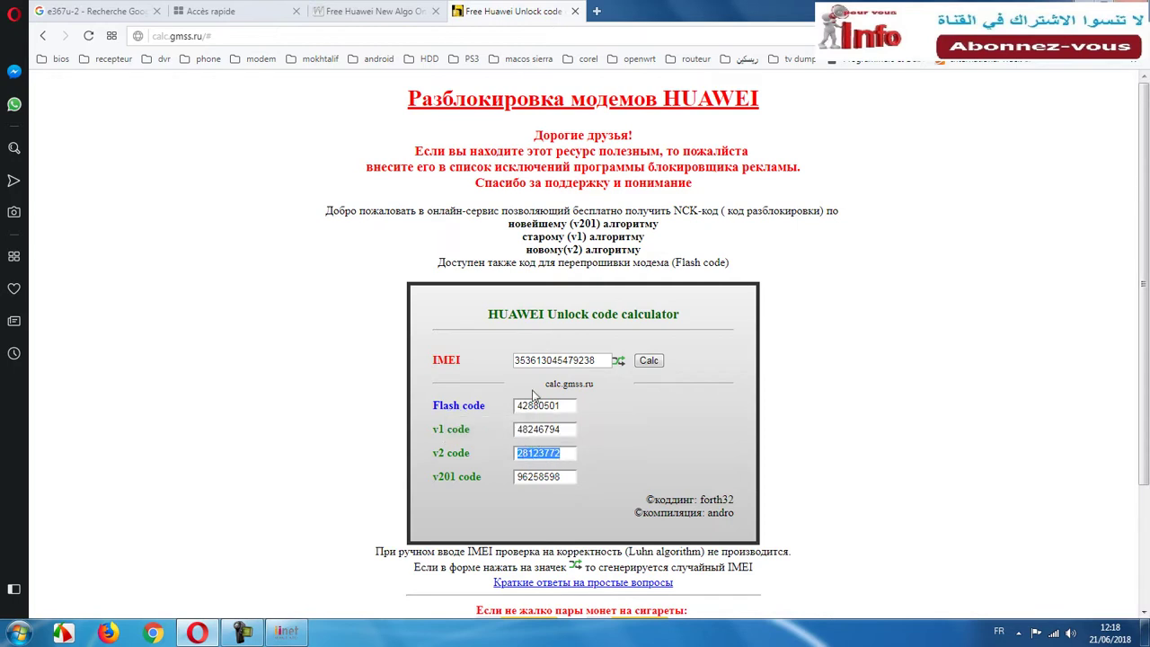
Paste the copied v2 code into the 'Unlock the data card' prompt and confirm with OK.
click(1075, 11)
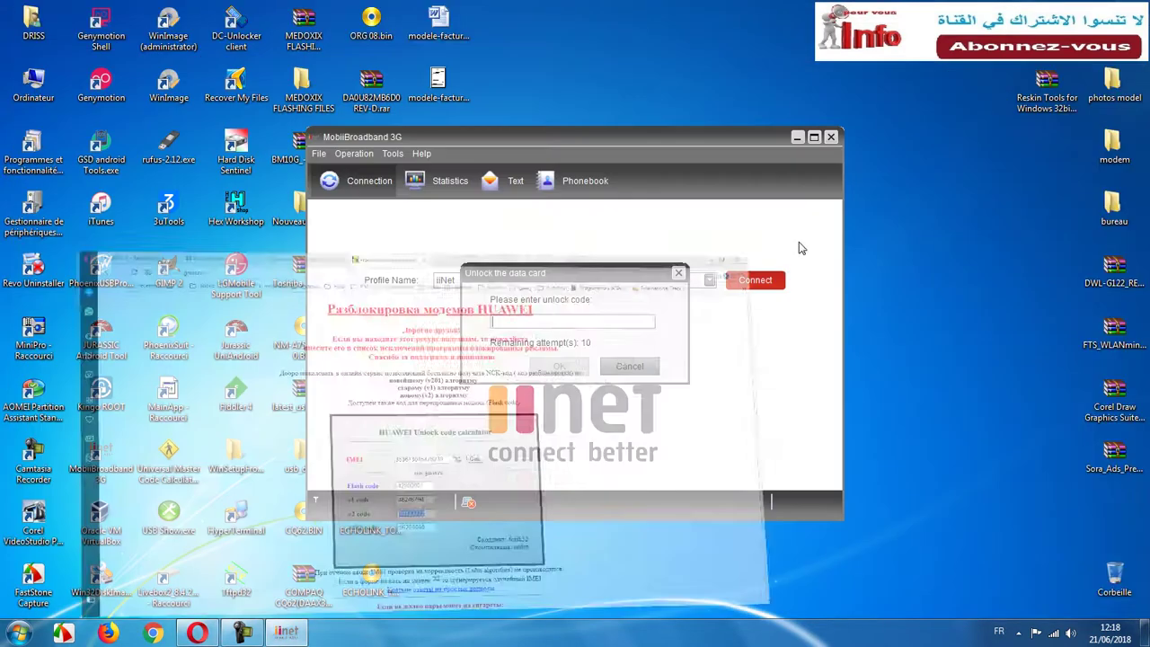
right_click(561, 318)
click(588, 367)
click(561, 366)
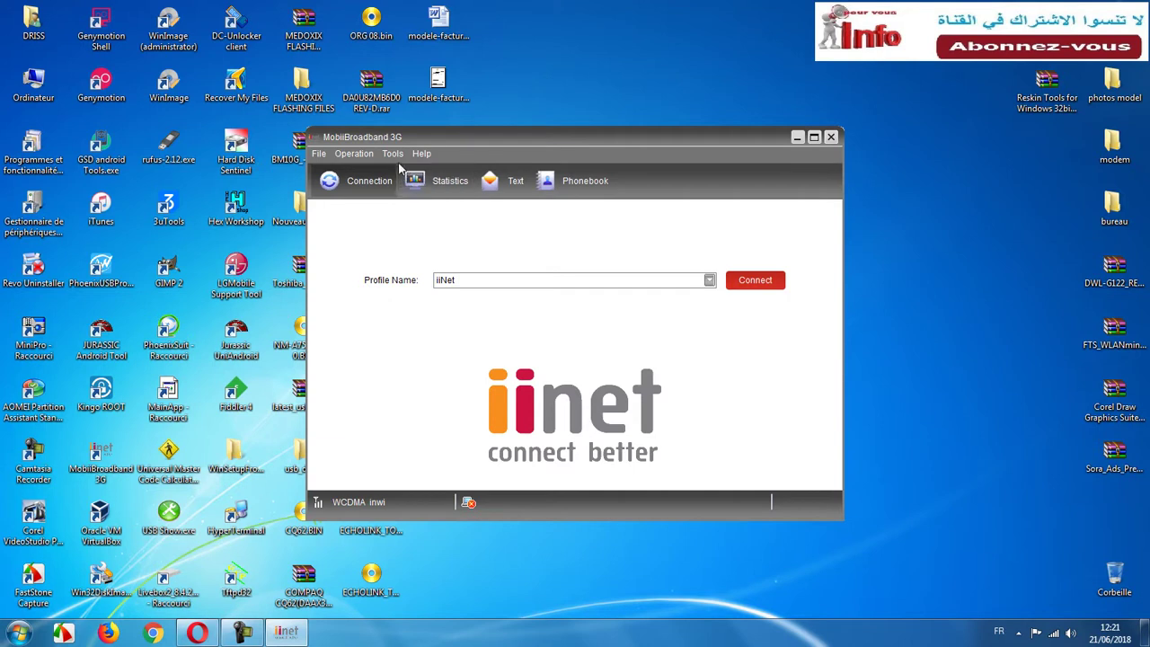
Close MobiiBroadband 3G, then launch and close the mobilt bredbånd dashboard.
click(831, 138)
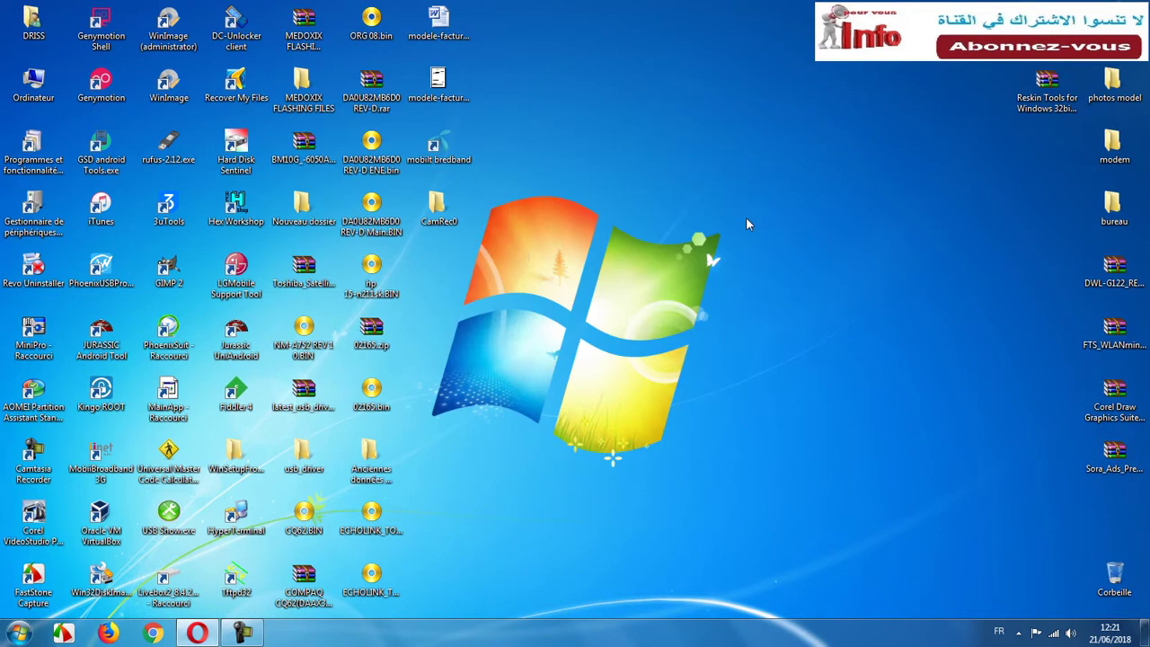
click(450, 147)
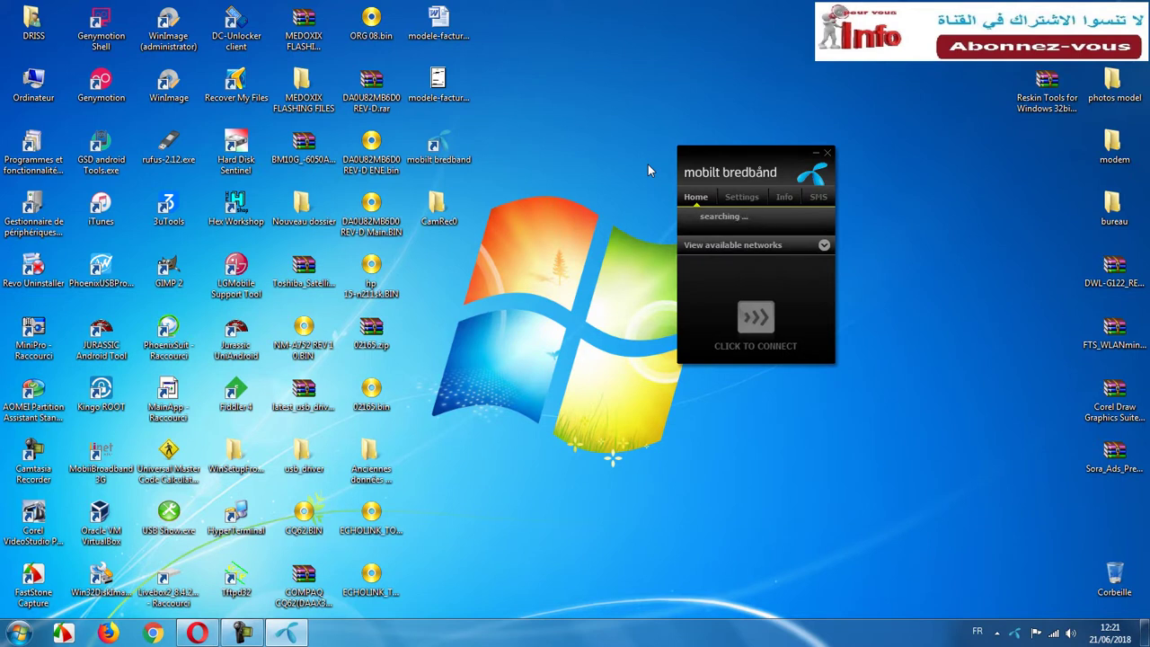
click(710, 270)
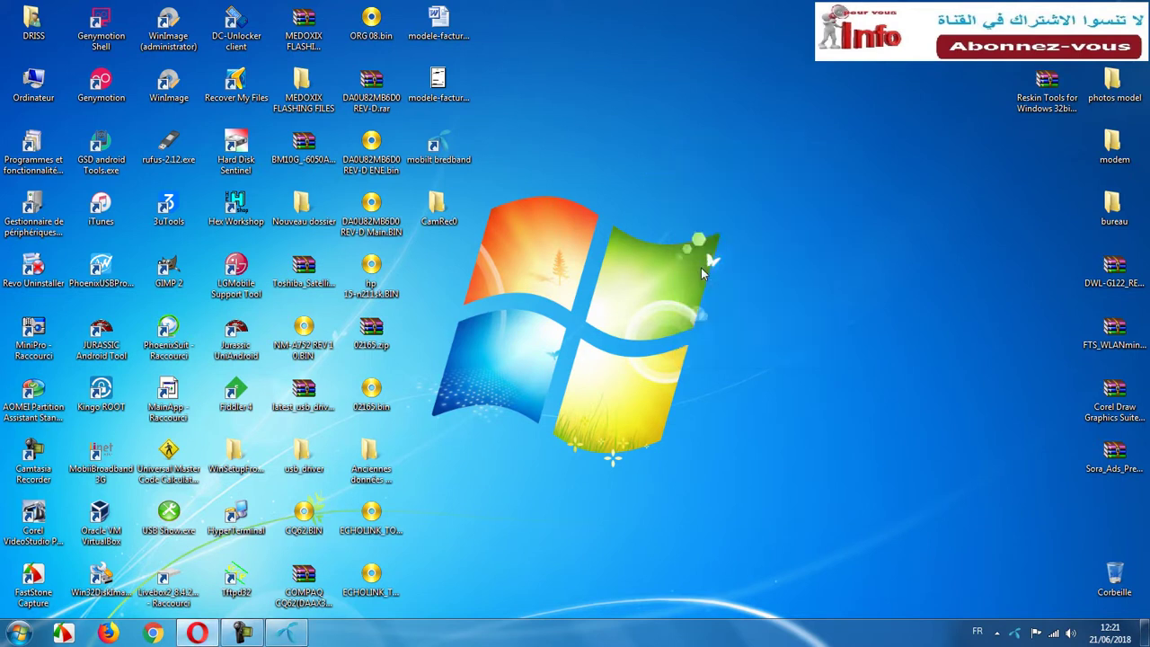
Check the hidden notification area icons, then open the computer's file browser.
click(1019, 633)
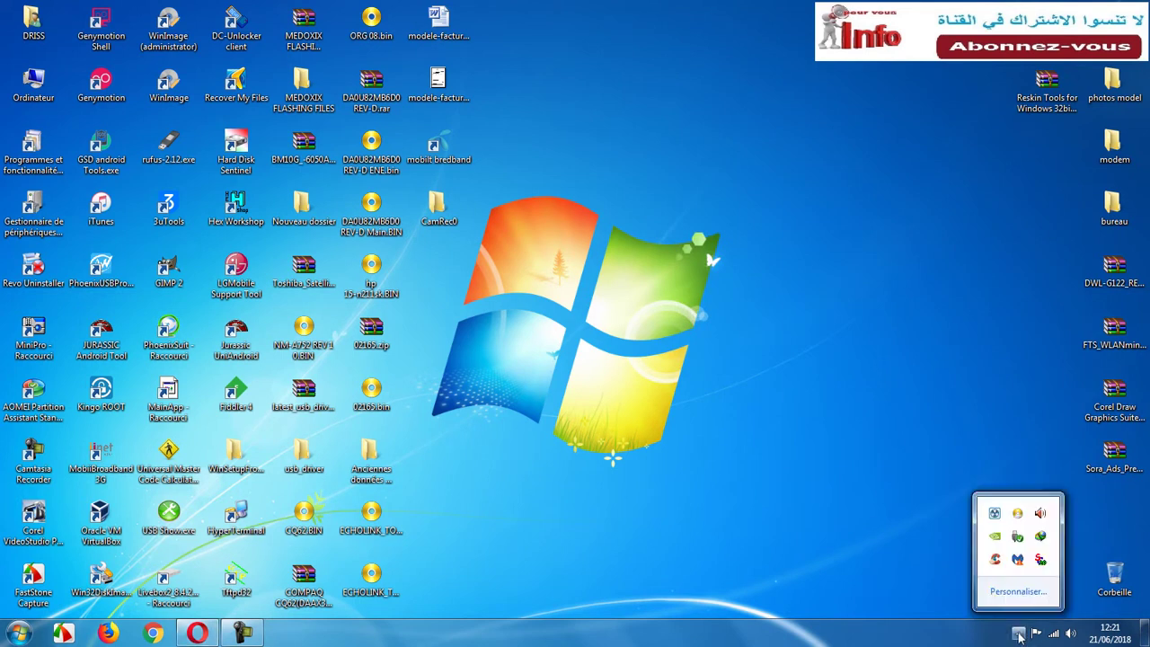
click(504, 253)
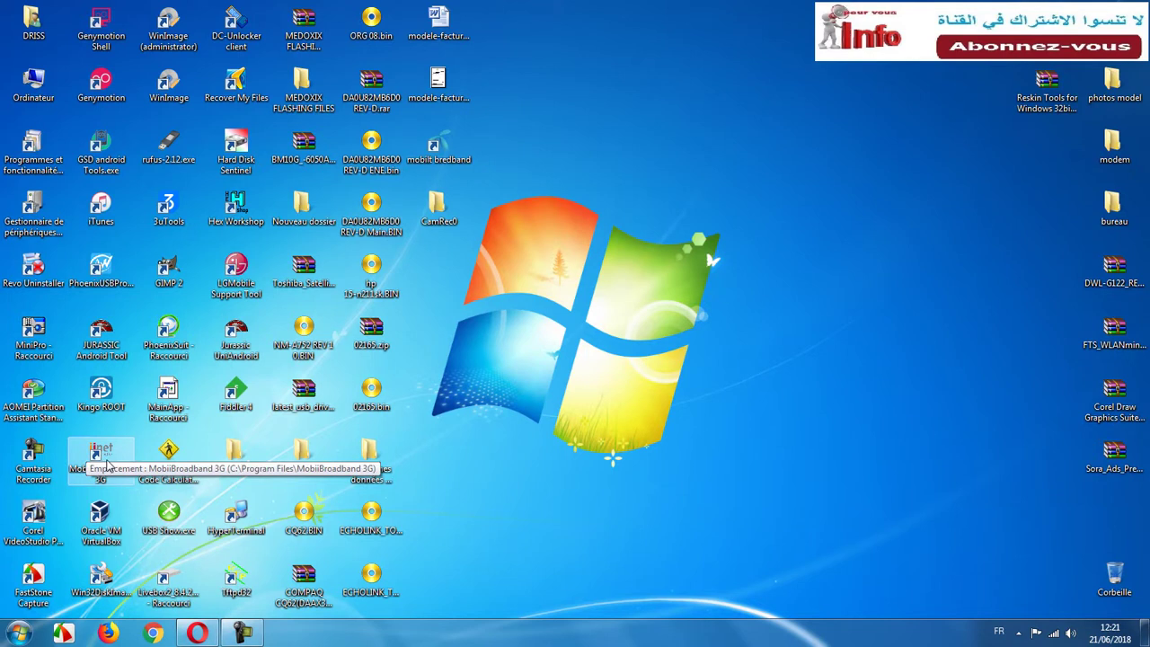
double_click(38, 97)
Run the UTPS23.009.05.02.1020 installer from the E3131_Dashboard folder and start the update with Commencer.
double_click(675, 123)
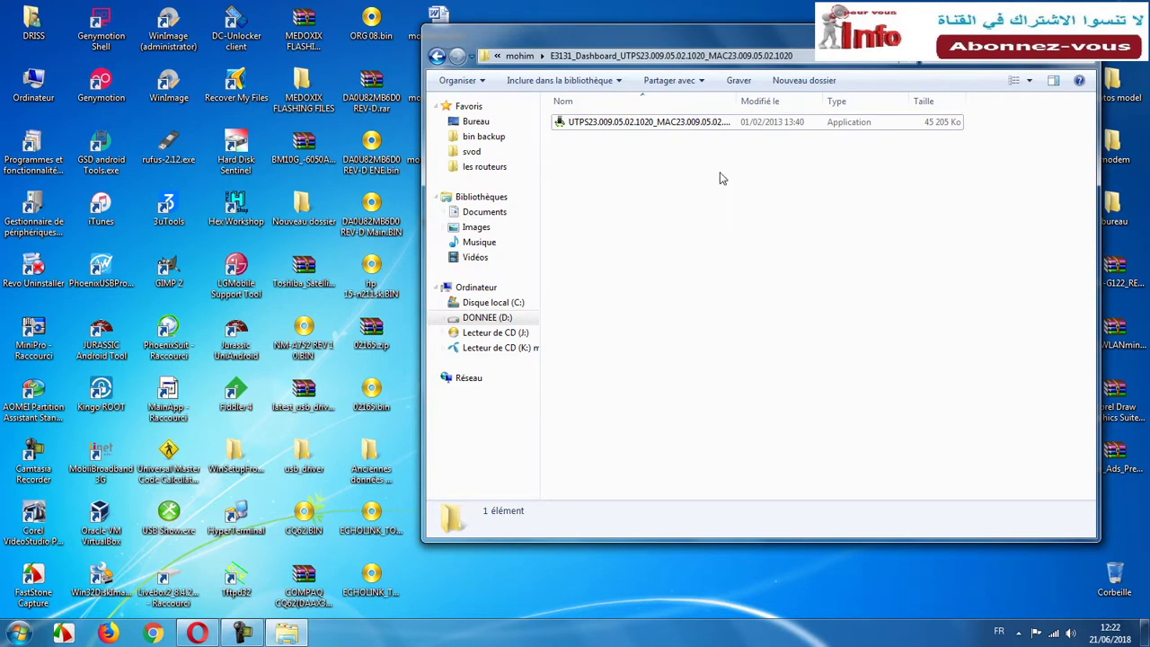
double_click(686, 124)
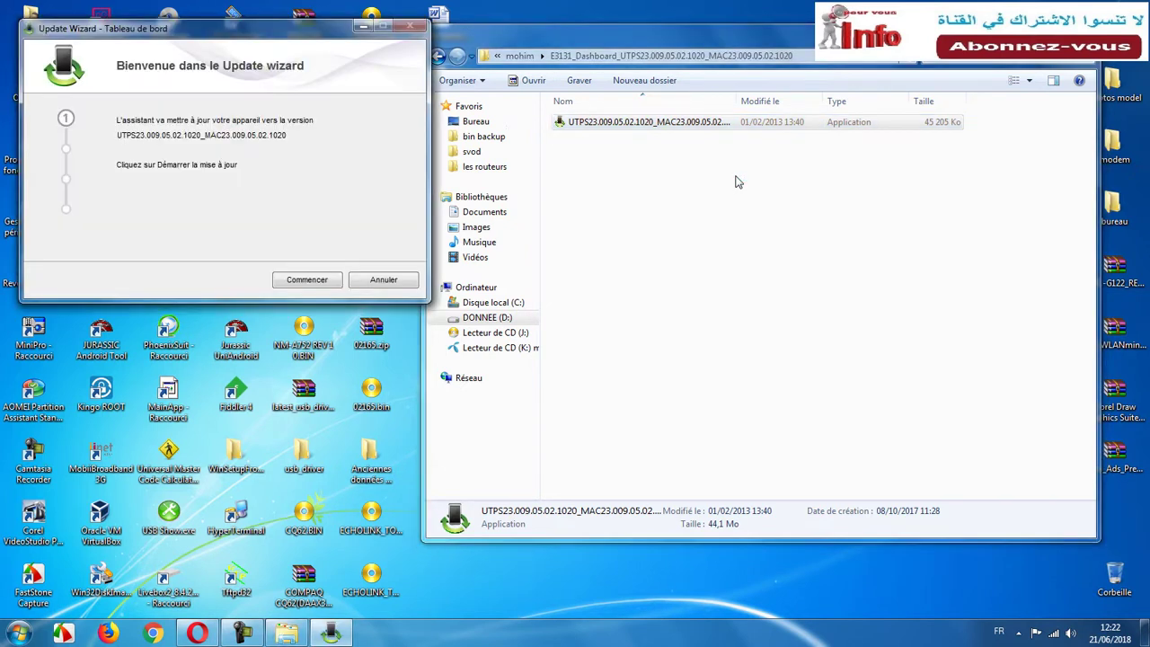
click(313, 284)
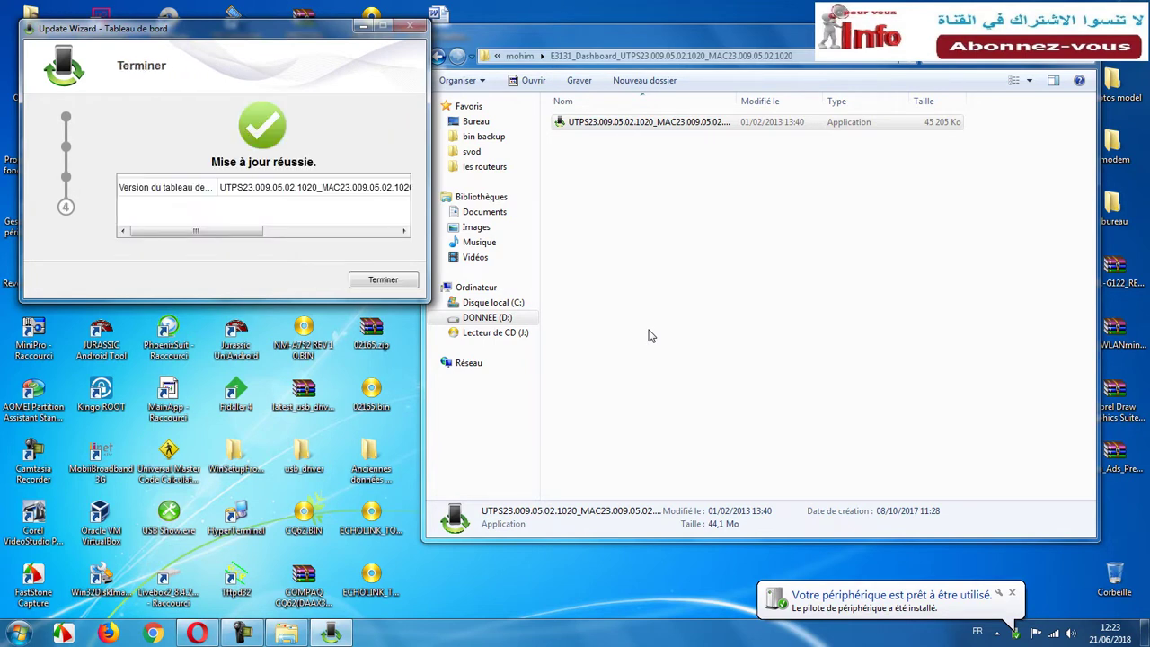
Finish the Update Wizard, relaunch MobiiBroadband 3G from its drive, and move its window up-left.
click(384, 284)
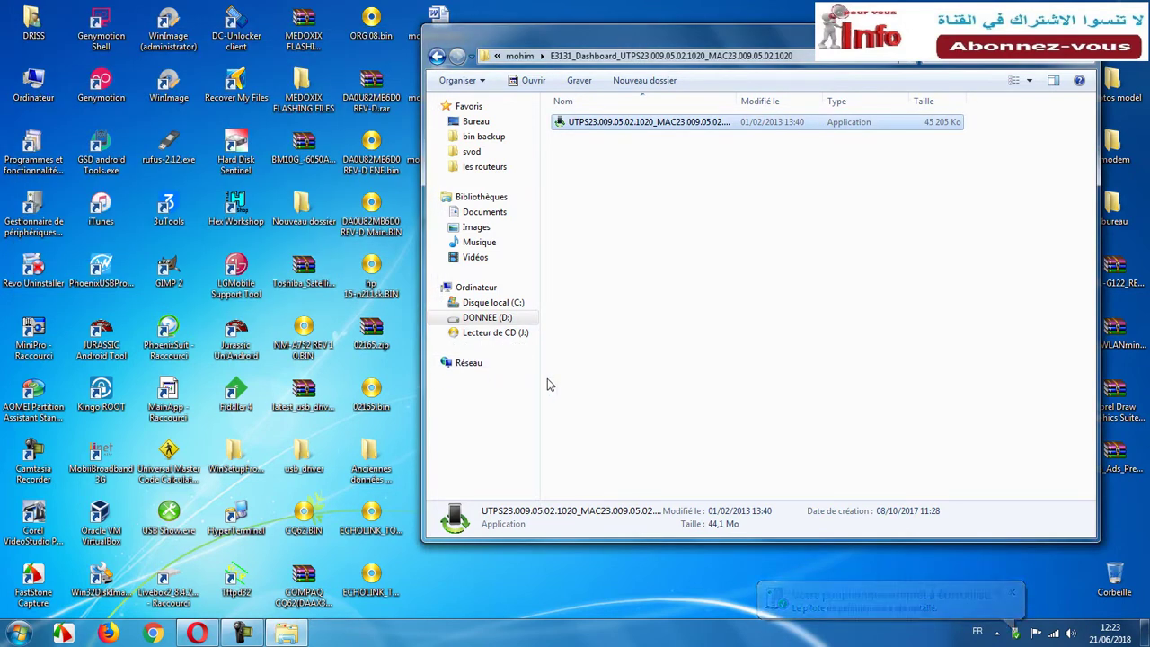
click(483, 291)
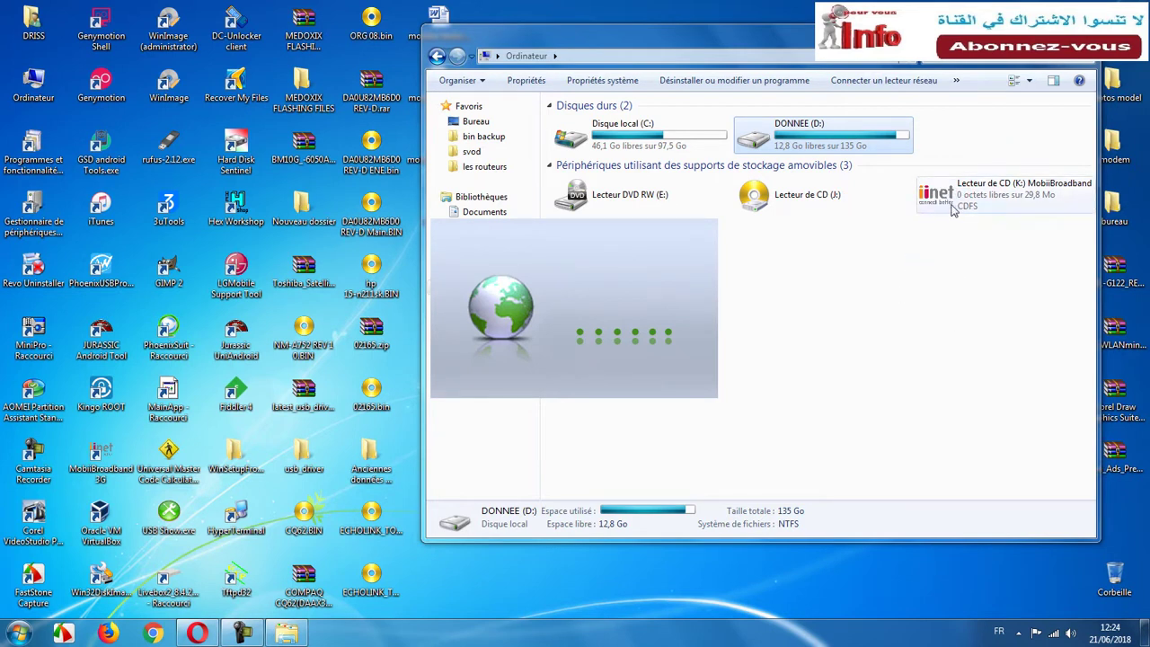
double_click(100, 458)
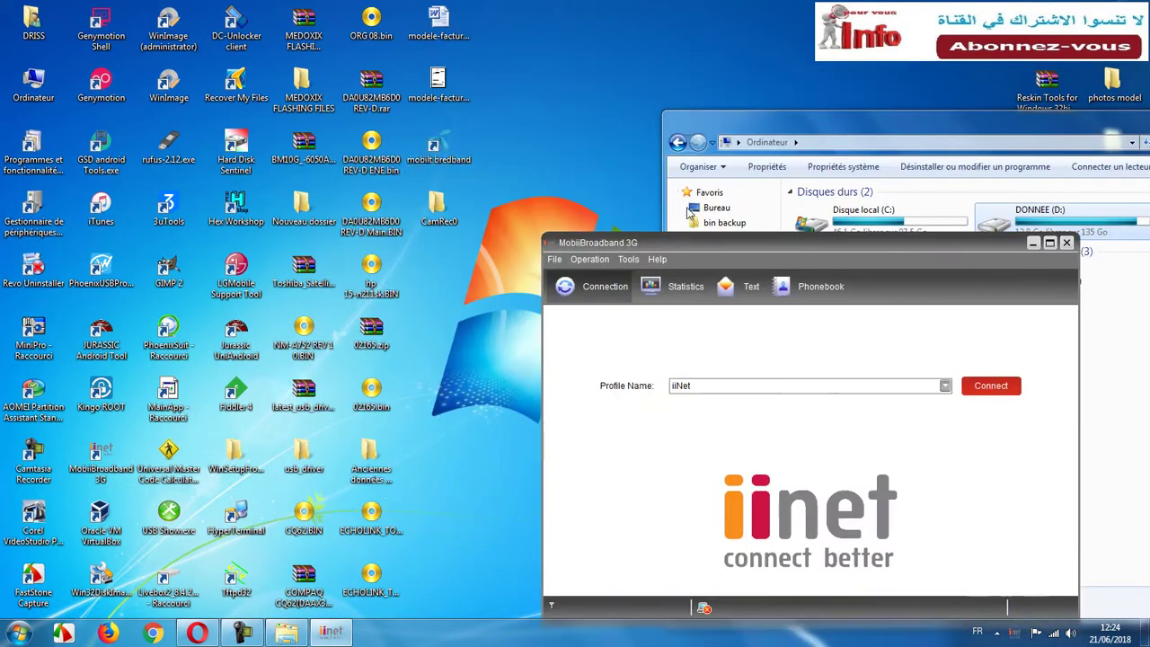
drag(727, 242, 633, 126)
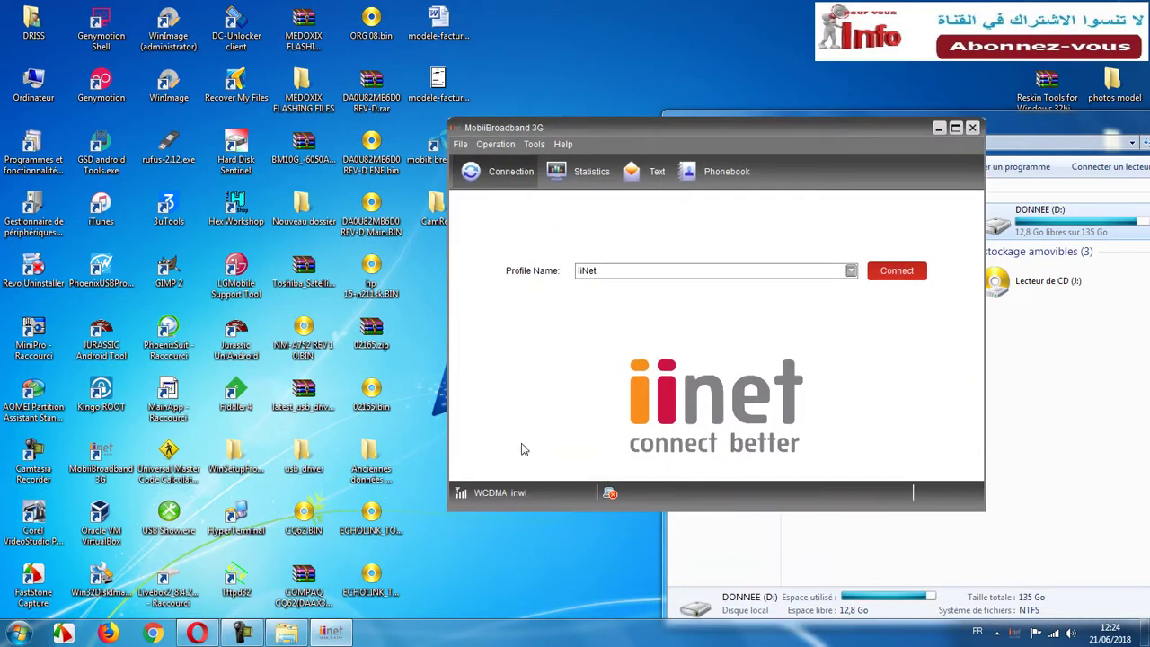